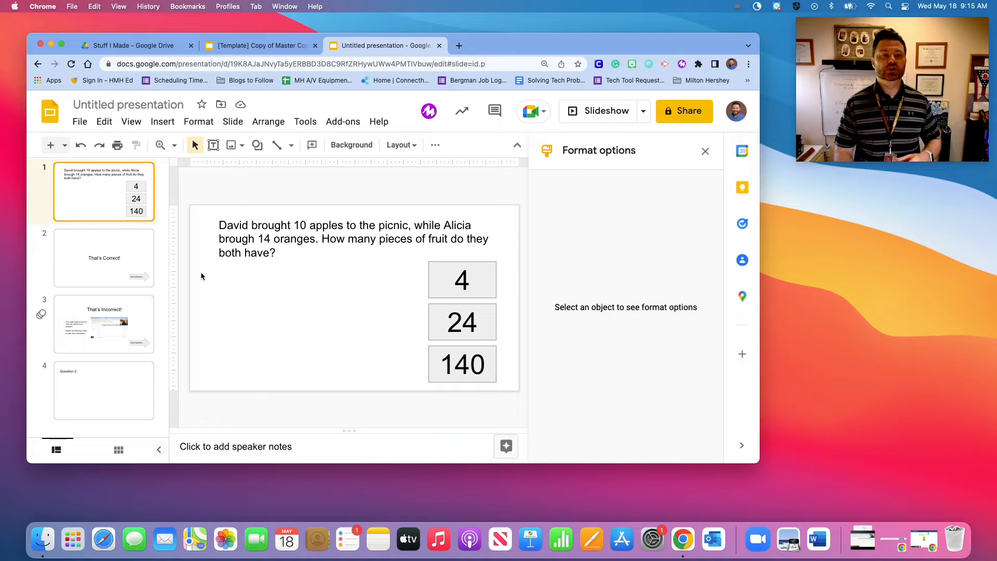
Switch to Vocaroo, place its window beside the slides, and record about 13 seconds of the first question read aloud.
click(918, 546)
drag(496, 71, 647, 111)
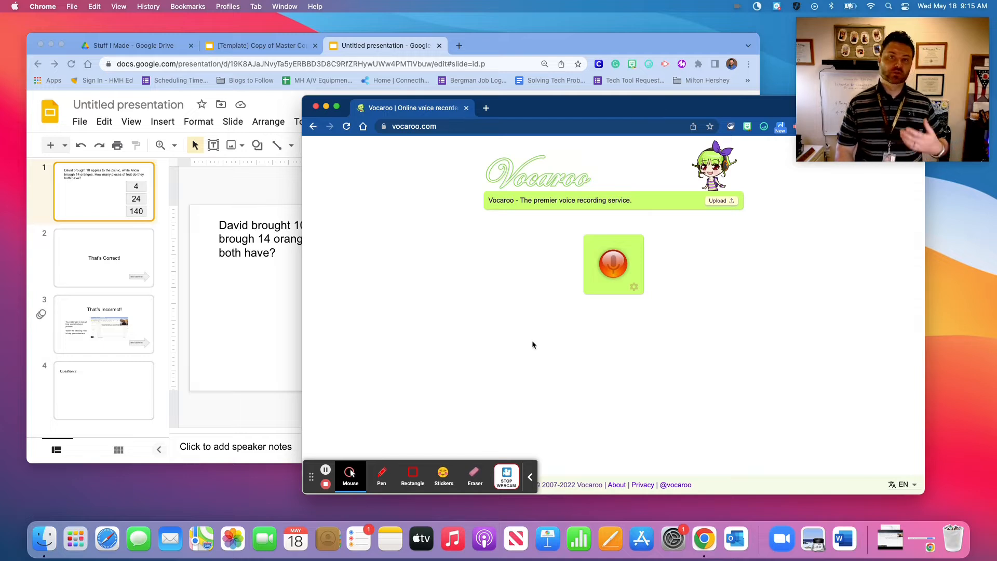
click(529, 476)
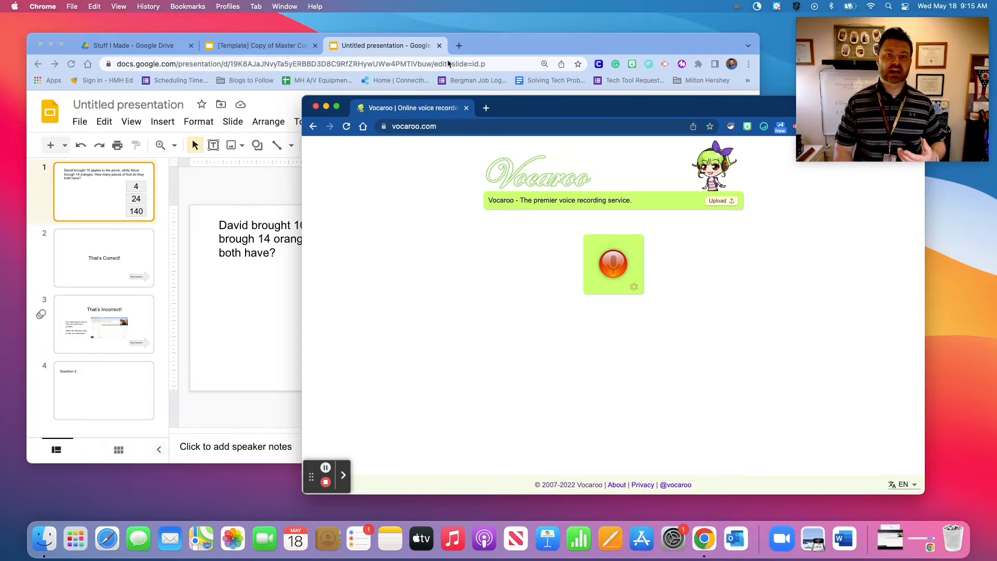
drag(547, 107, 741, 101)
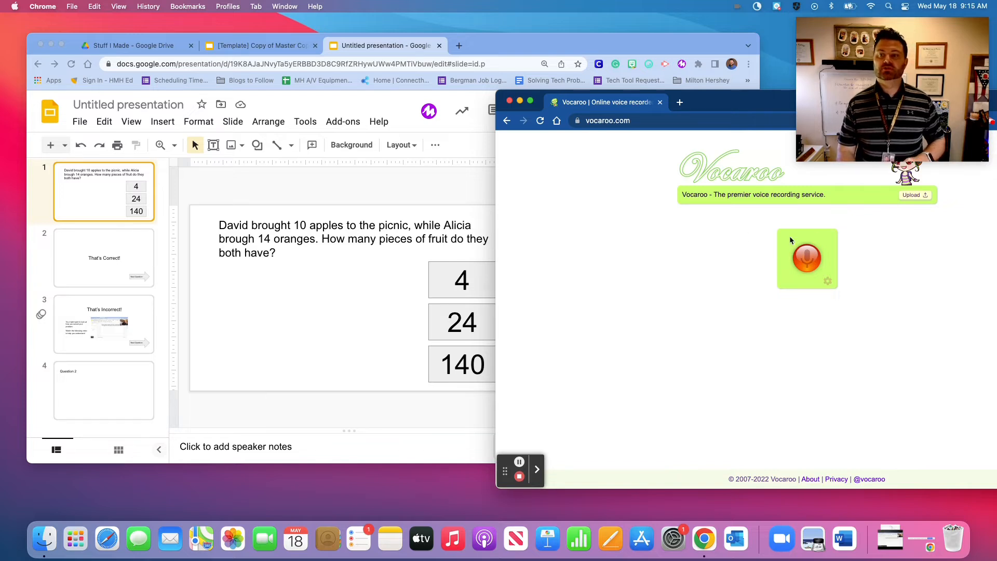
click(808, 259)
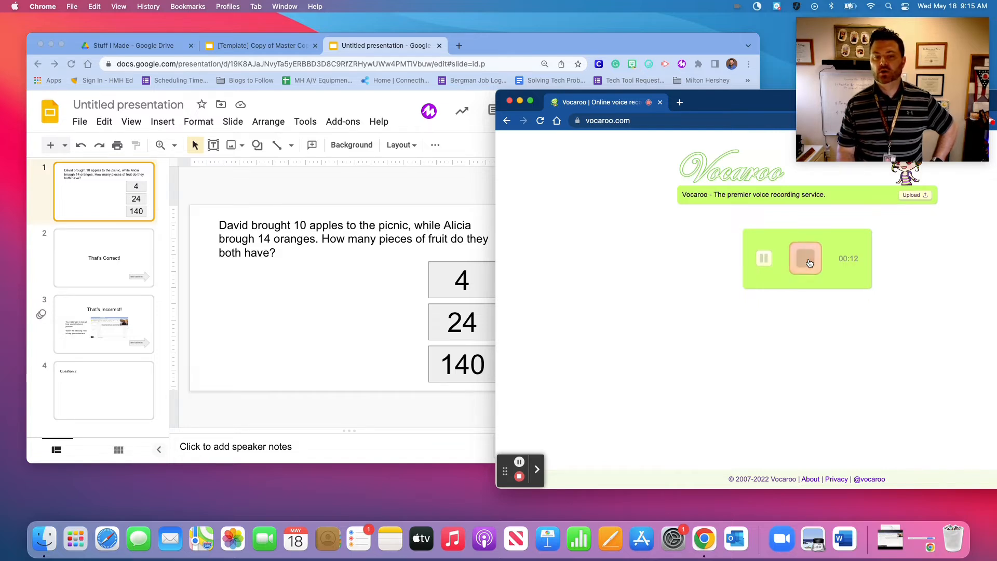
click(809, 263)
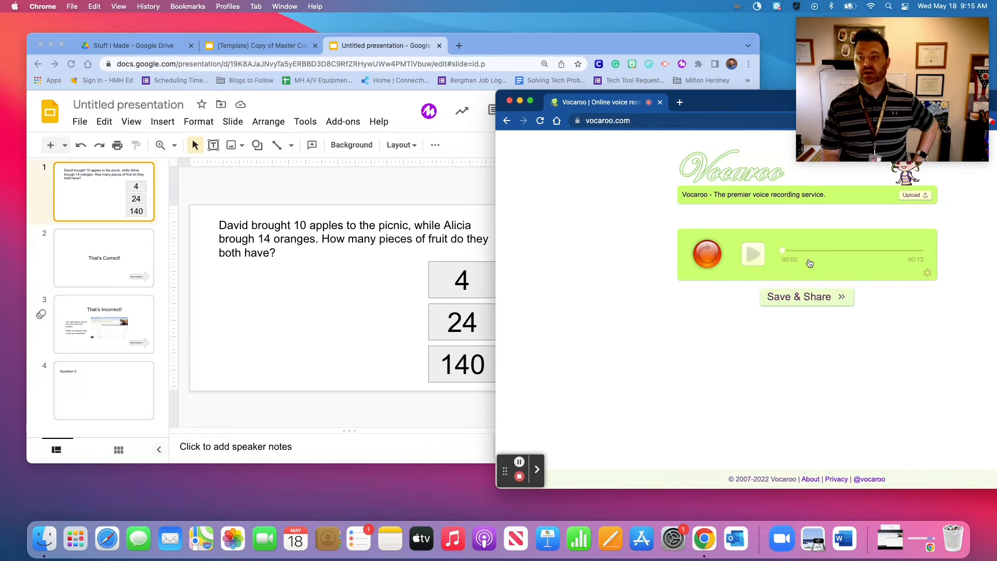
In the slides, correct the misspelled "brough" to "brought" in the first slide's question text.
click(239, 243)
click(253, 240)
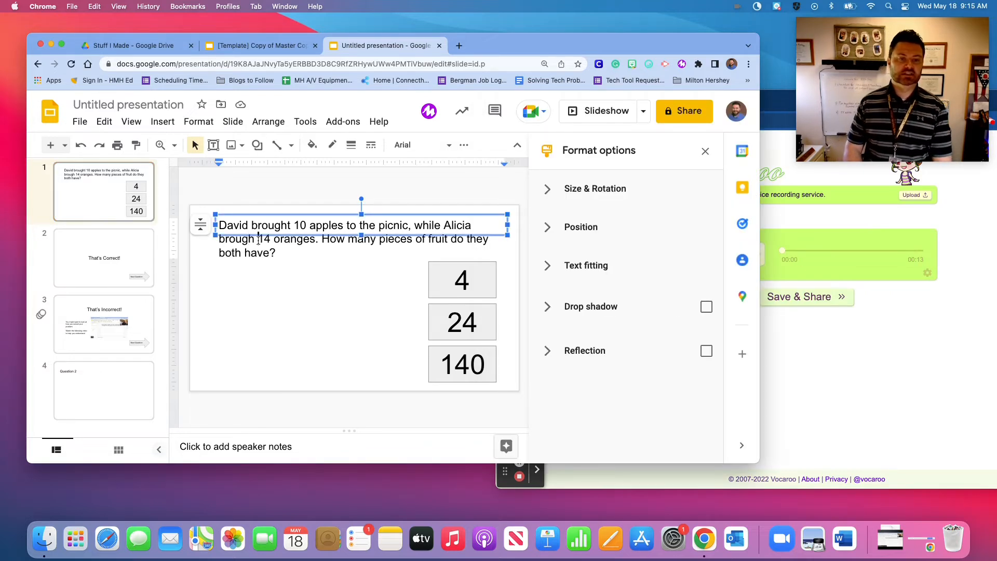
text(t)
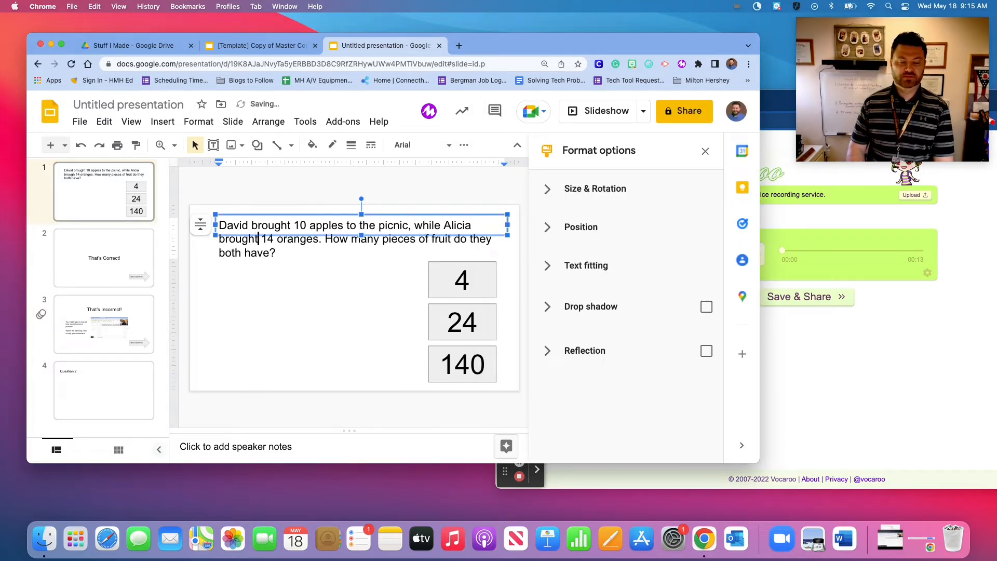
click(398, 381)
Back in Vocaroo, preview the voice recording, then save and download it as an MP3 file.
click(879, 374)
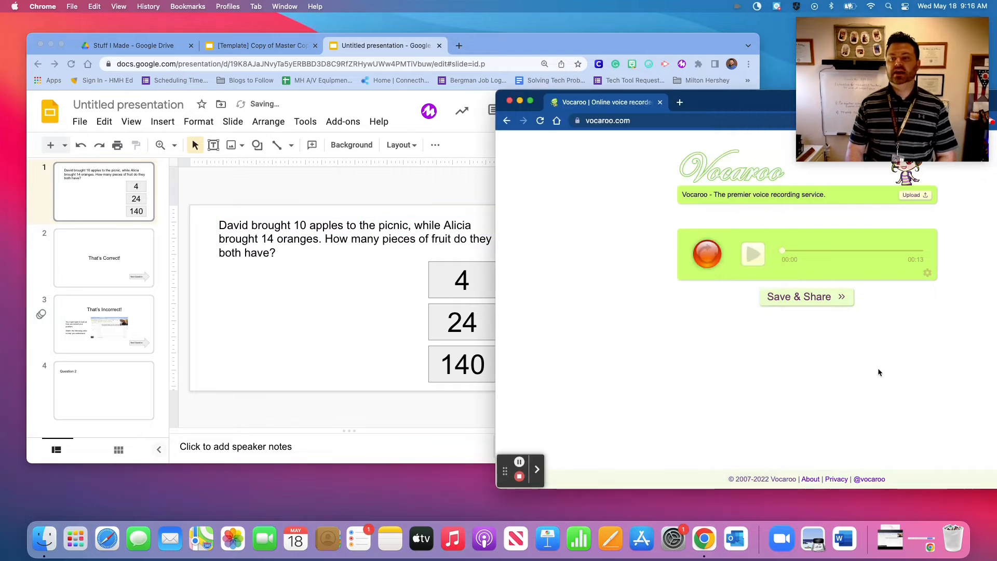
click(756, 263)
click(757, 264)
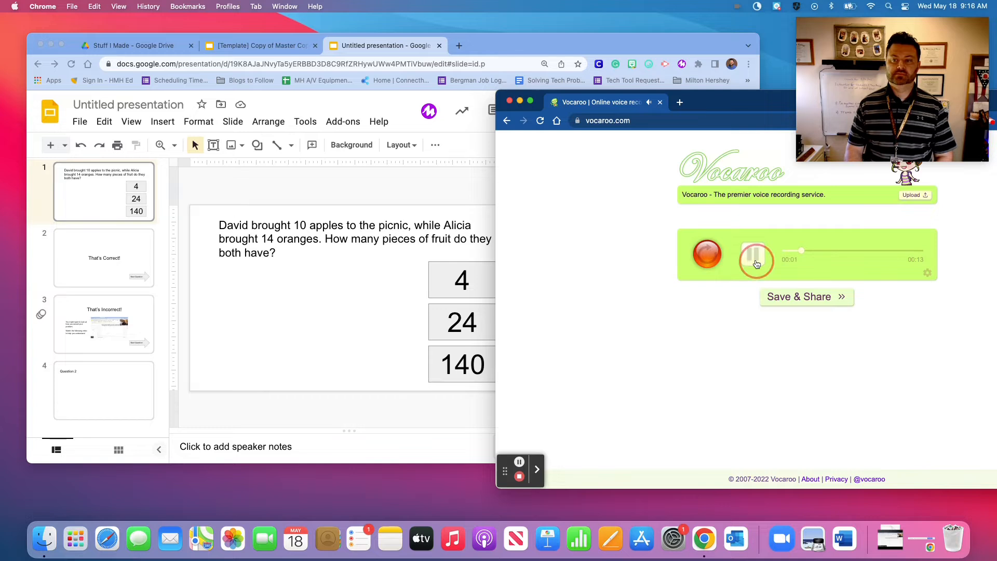
click(799, 300)
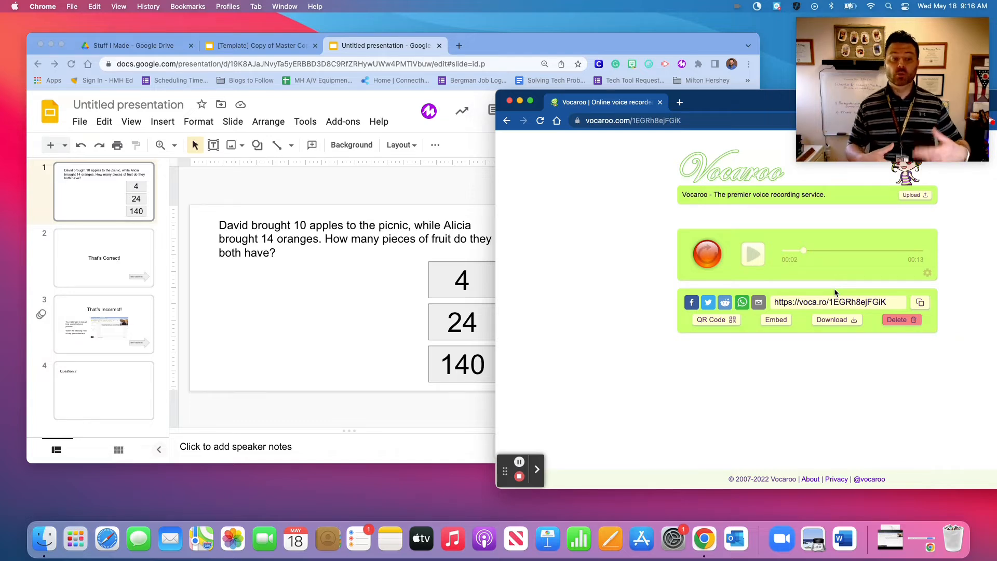
click(837, 324)
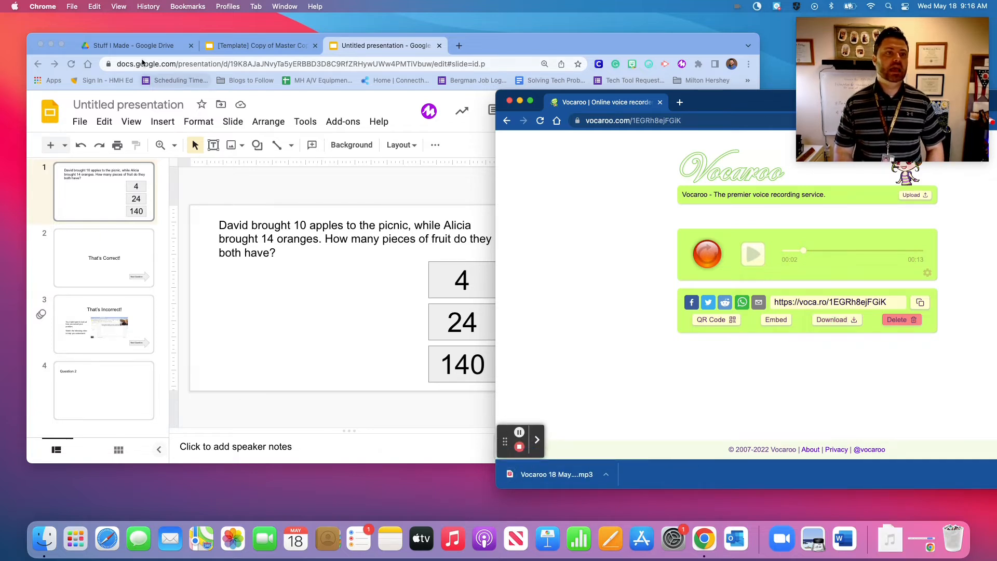
Switch to Google Drive and create a folder named Audio Recordings inside the Stuff I Made folder.
click(133, 45)
right_click(472, 312)
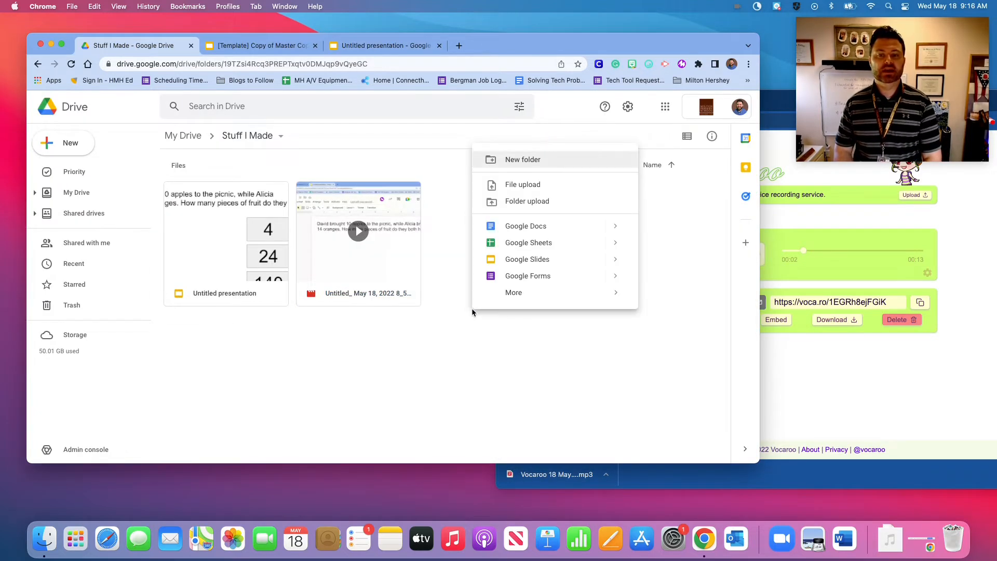
click(524, 163)
text(A)
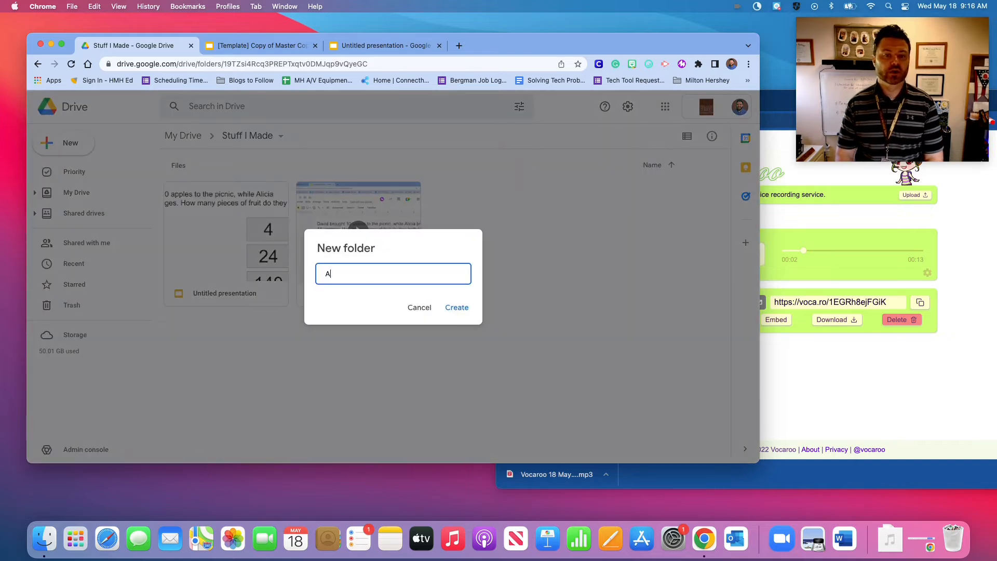
text(udio Recordings)
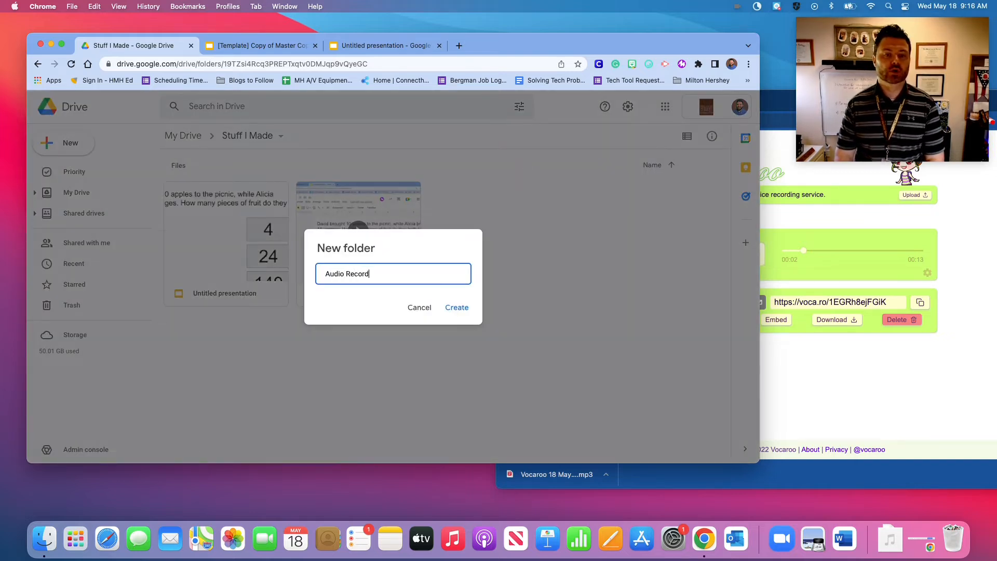
key(Return)
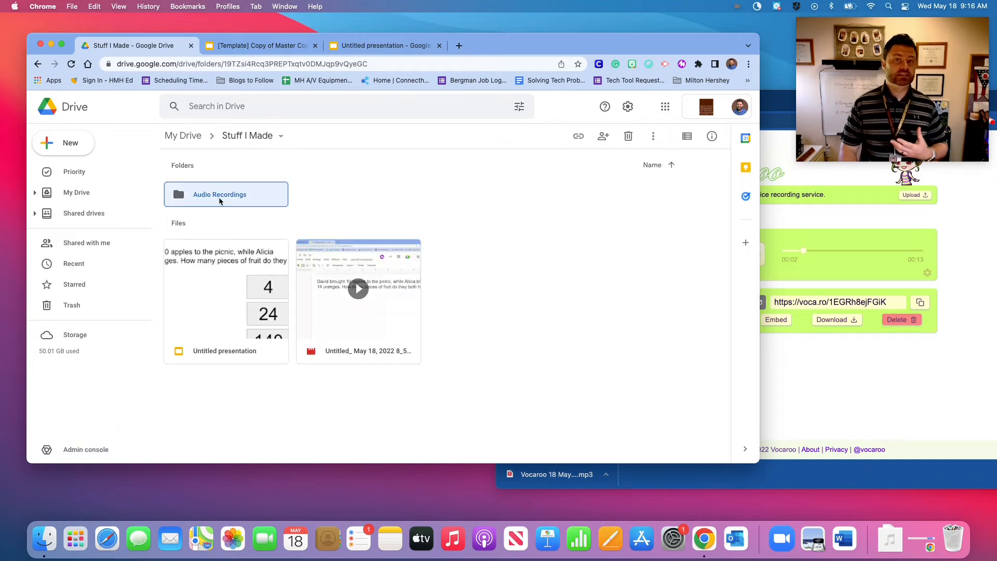
Share the Audio Recordings folder so that anyone with the link can view it.
right_click(219, 201)
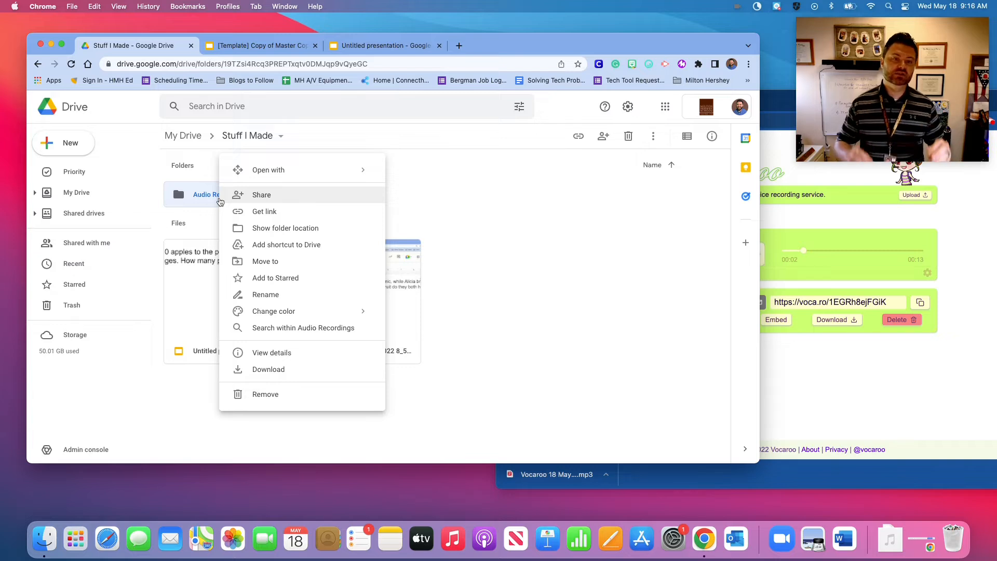
click(262, 196)
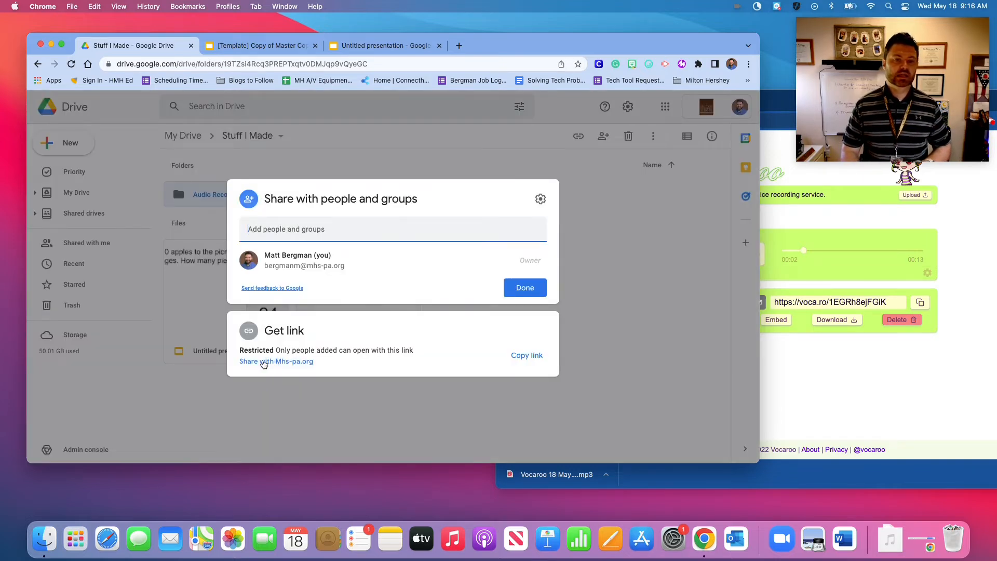
click(263, 362)
click(311, 320)
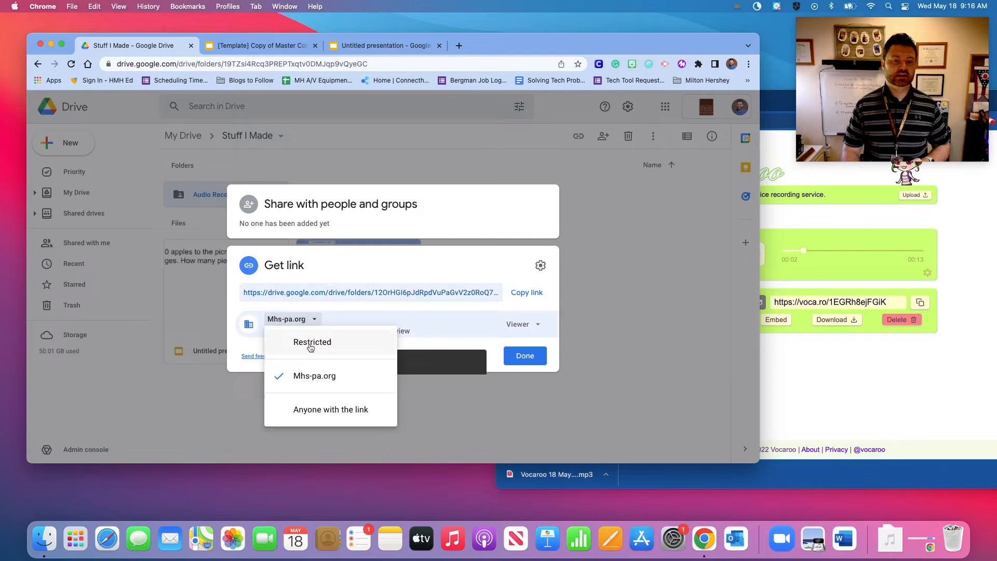
click(319, 410)
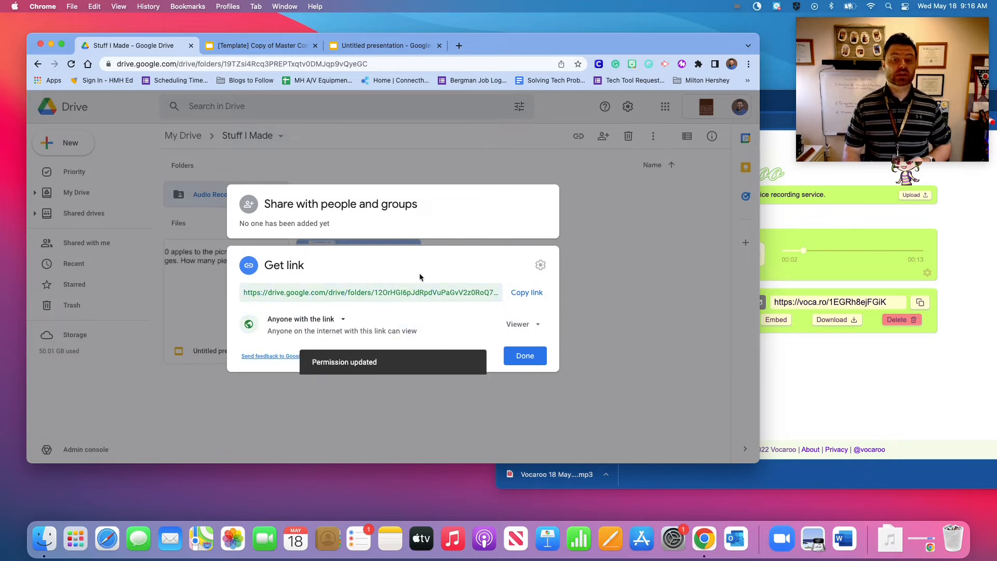
click(538, 357)
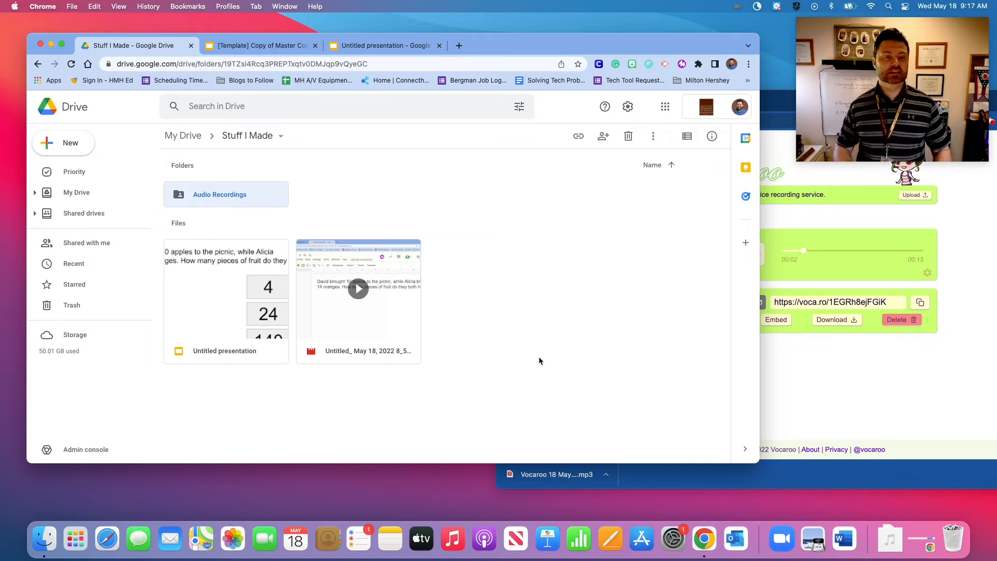
Open the Audio Recordings folder and upload the downloaded Vocaroo MP3 into it.
double_click(240, 196)
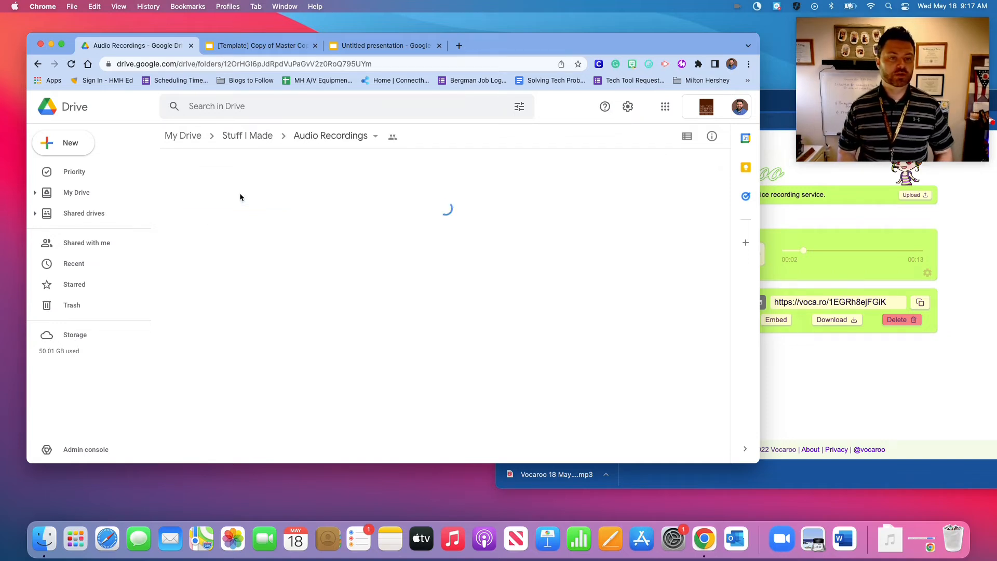
click(864, 396)
drag(556, 476, 299, 254)
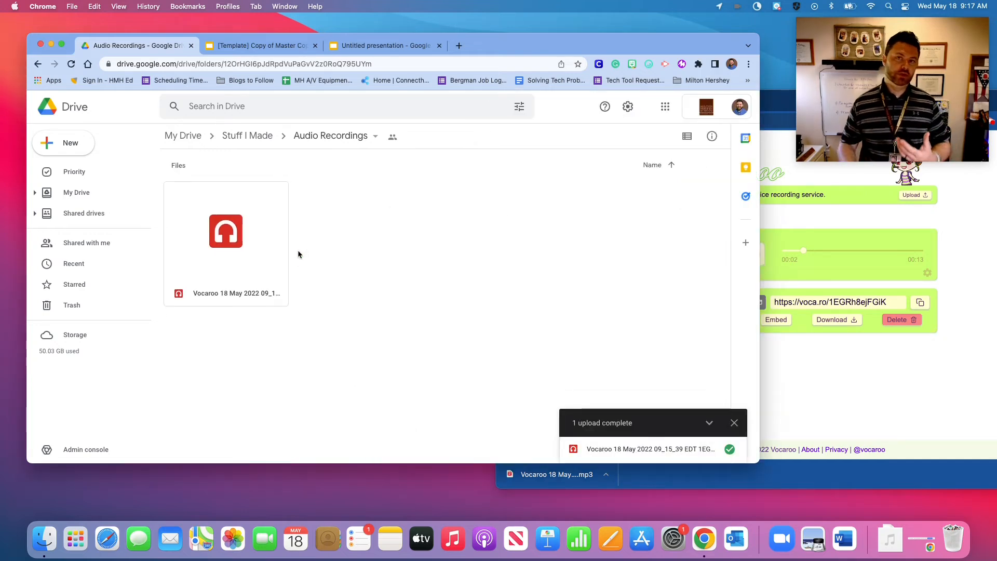
Rename the uploaded Vocaroo recording as Question 1.mp3.
right_click(225, 290)
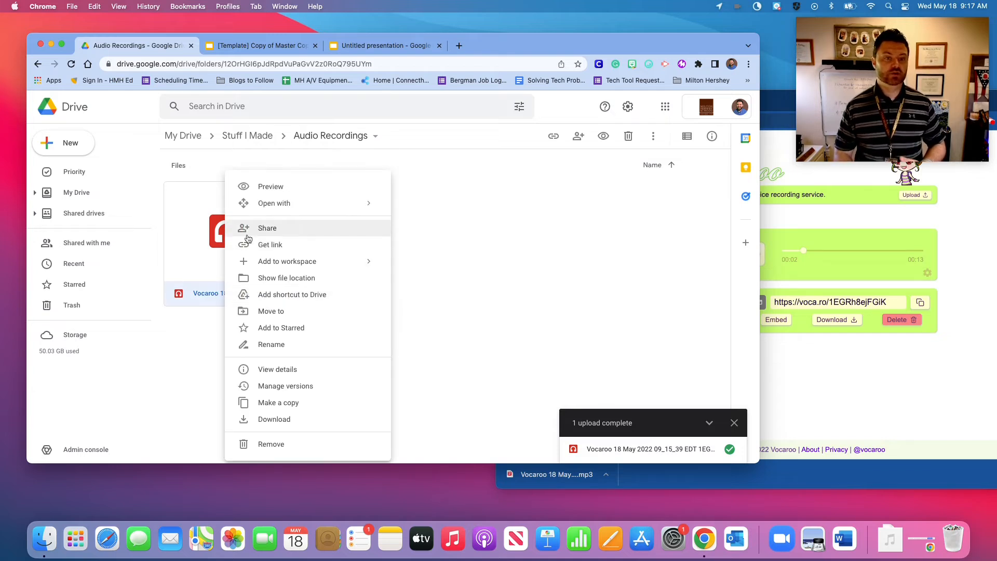
click(272, 345)
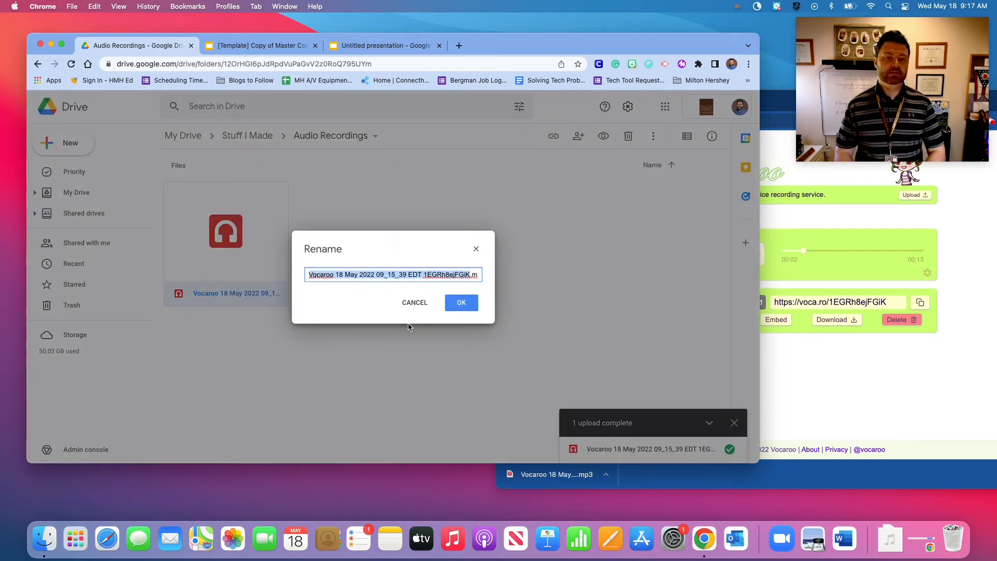
text(Question 1.mp3)
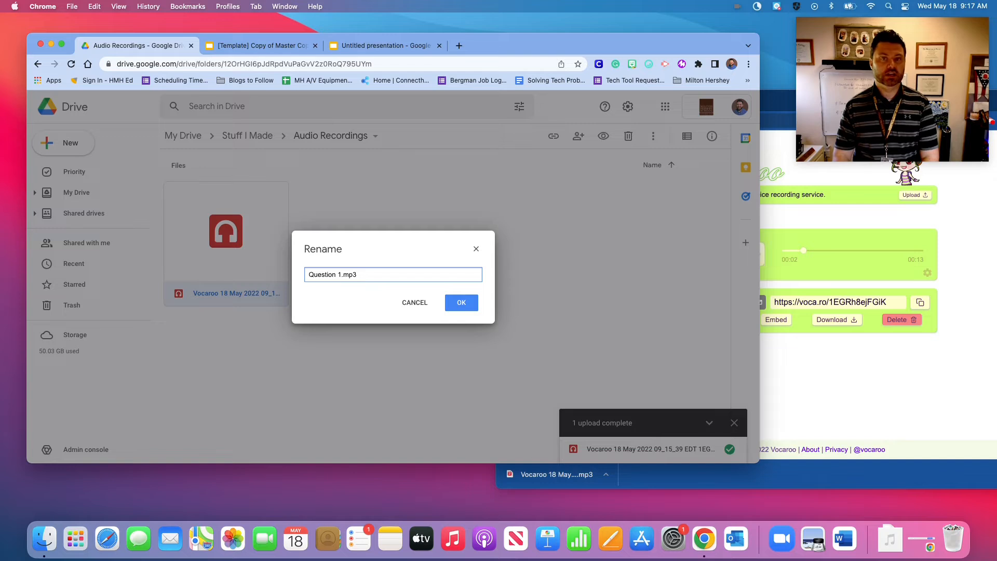
key(Return)
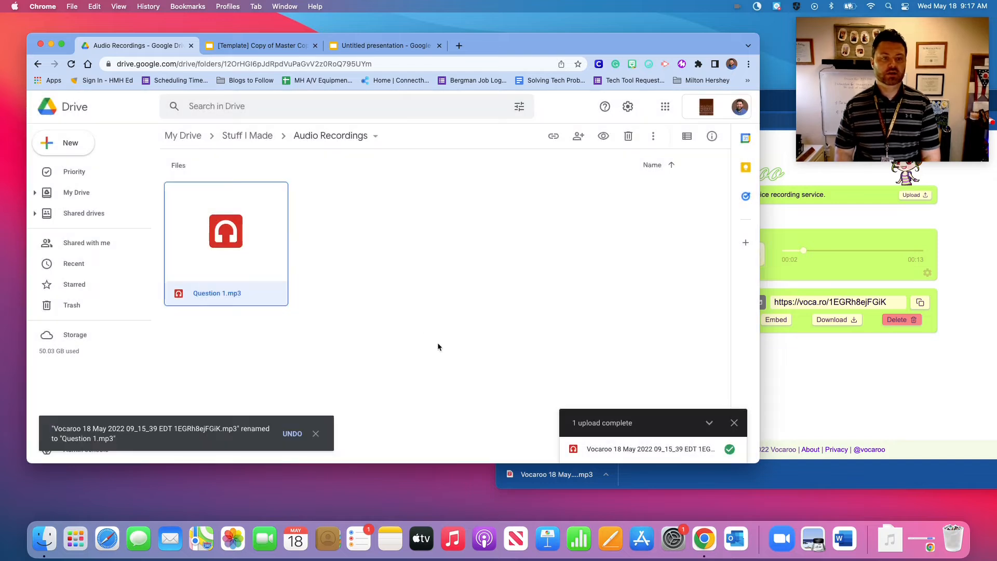
Rename the recording in the Audio Recordings folder as 1 Question.mp3.
right_click(231, 248)
click(279, 351)
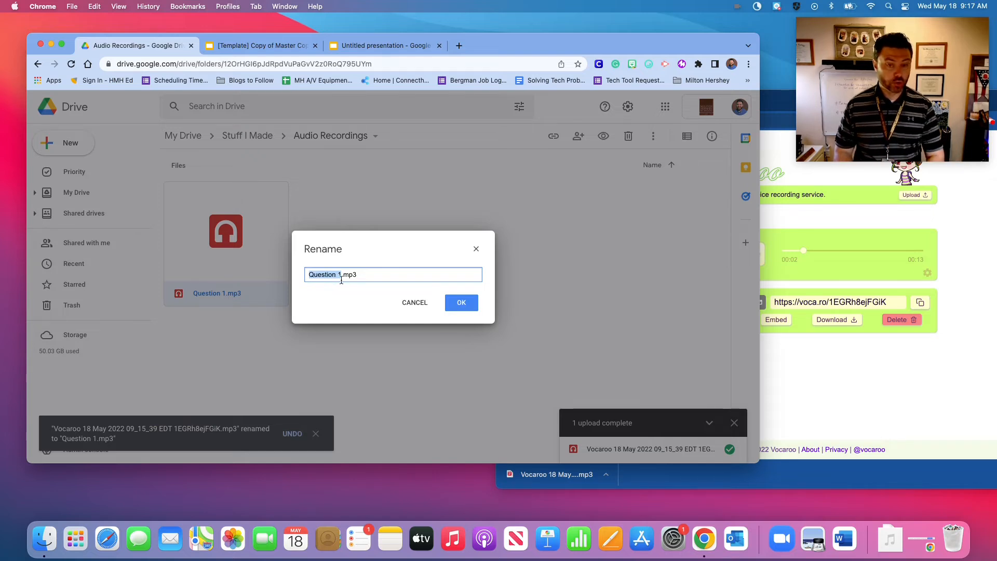
text(1 Q)
text(uestion)
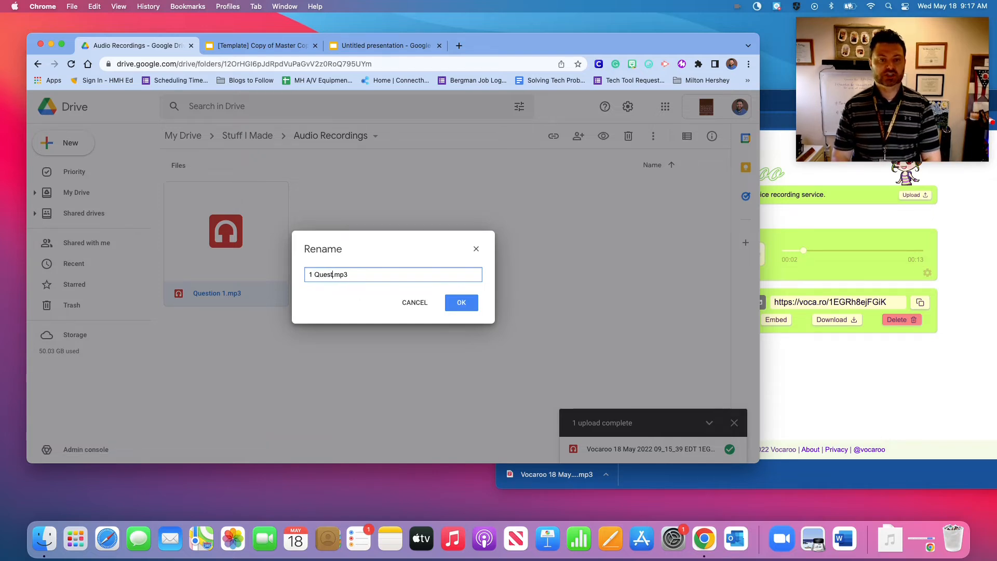
key(Return)
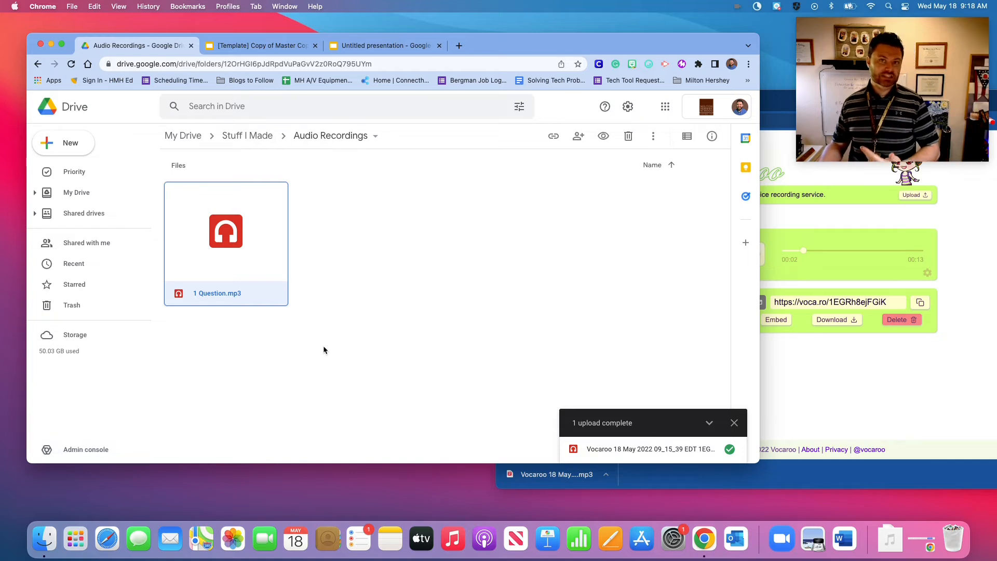
Return to the untitled presentation and insert the audio file 1 Question.mp3 from My Drive on the first slide.
click(265, 46)
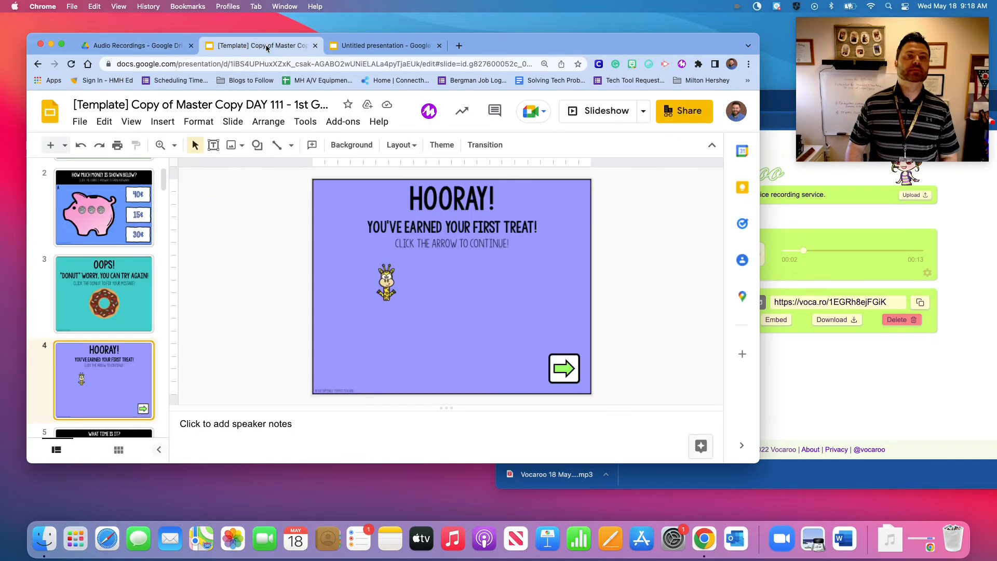
click(362, 46)
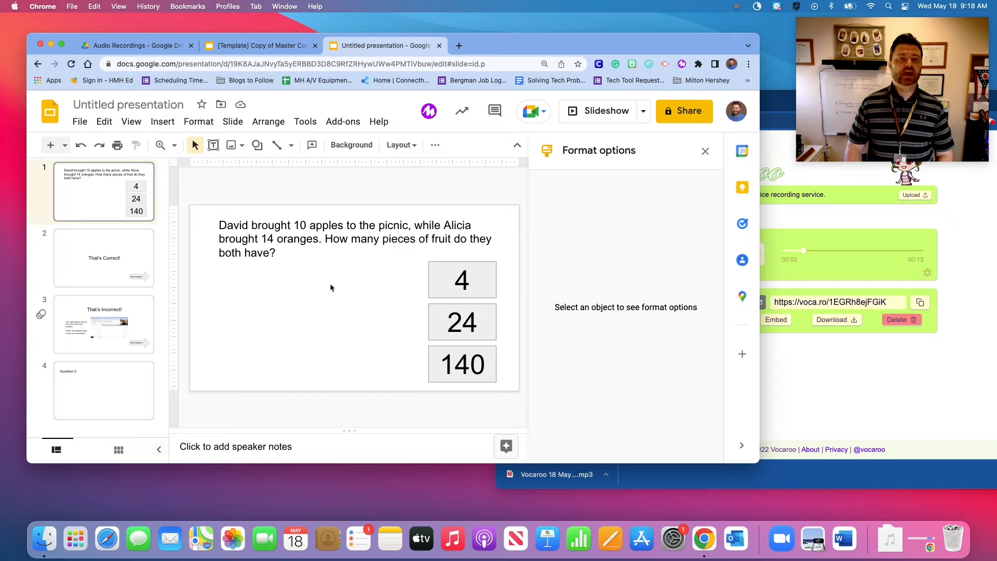
click(163, 121)
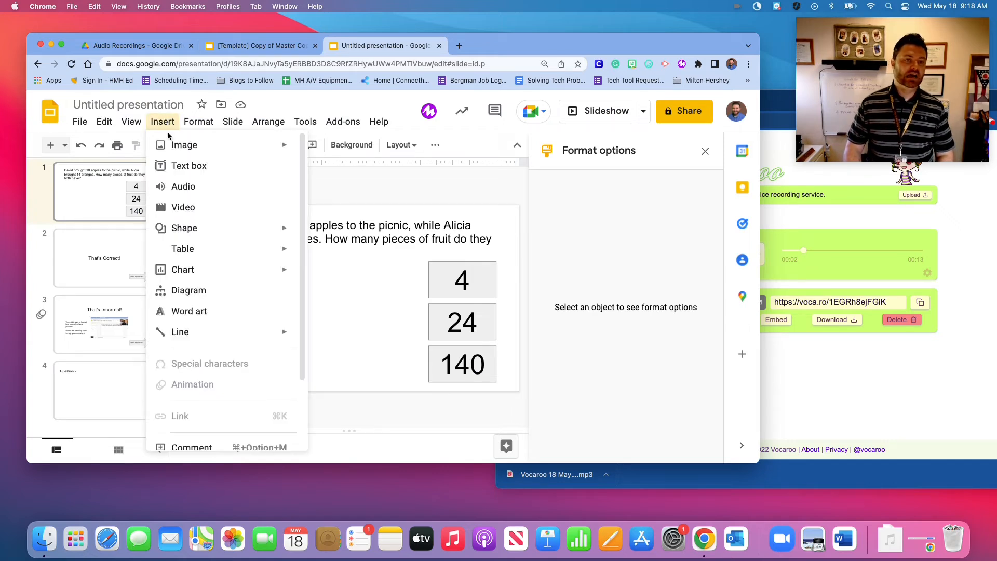
click(177, 186)
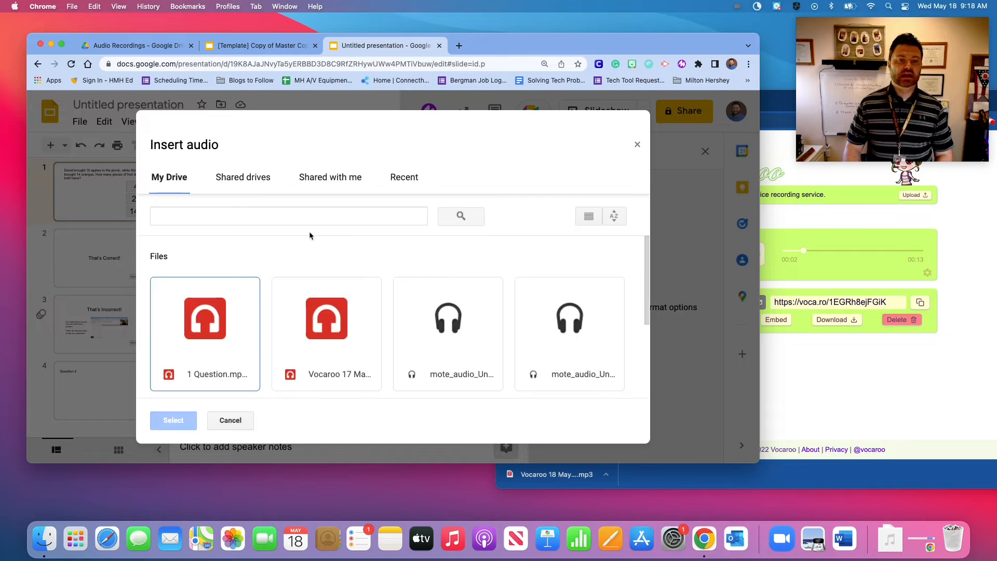
click(208, 317)
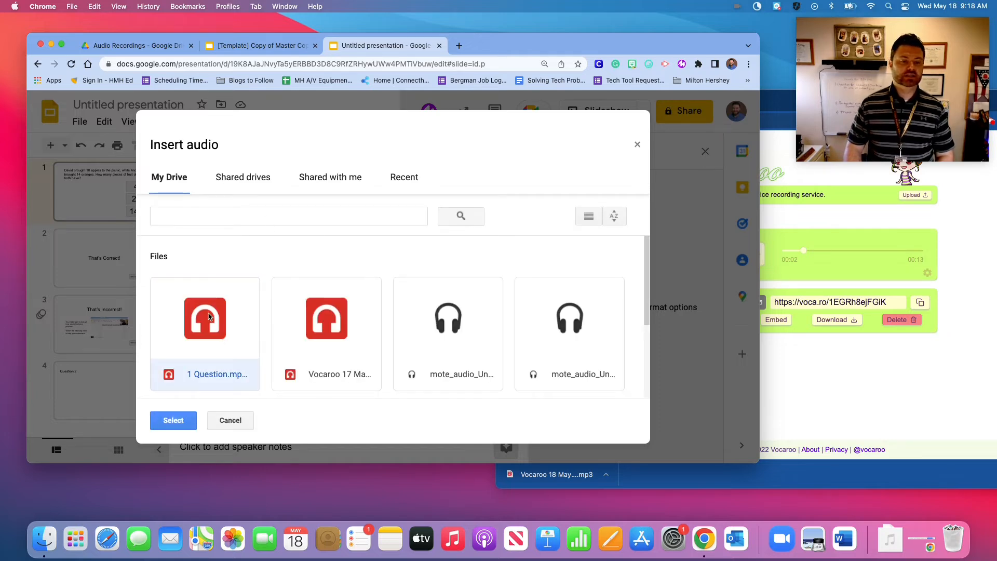
click(174, 420)
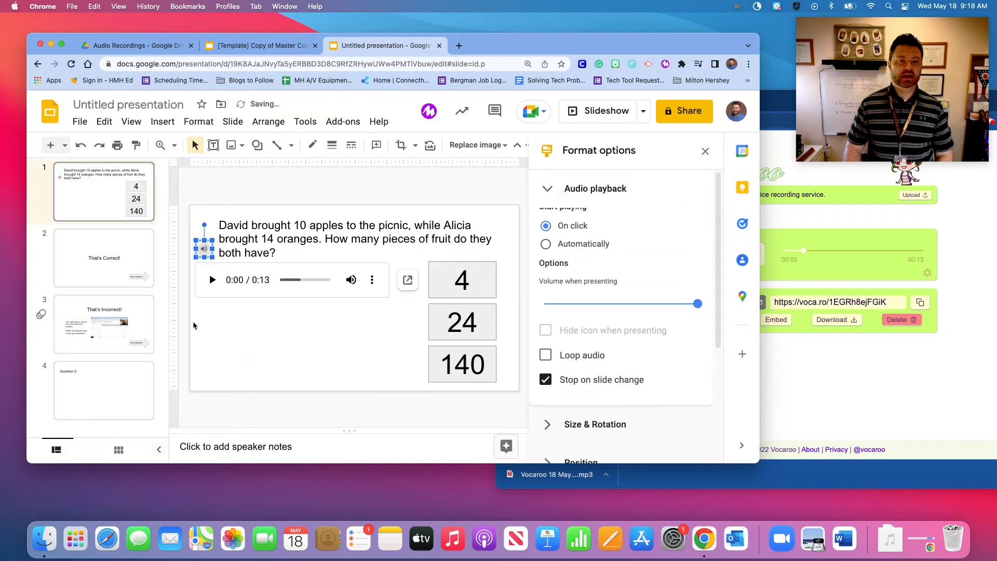
Move the audio icon slightly up beside the question text on the first slide and close its format options.
drag(201, 234, 202, 220)
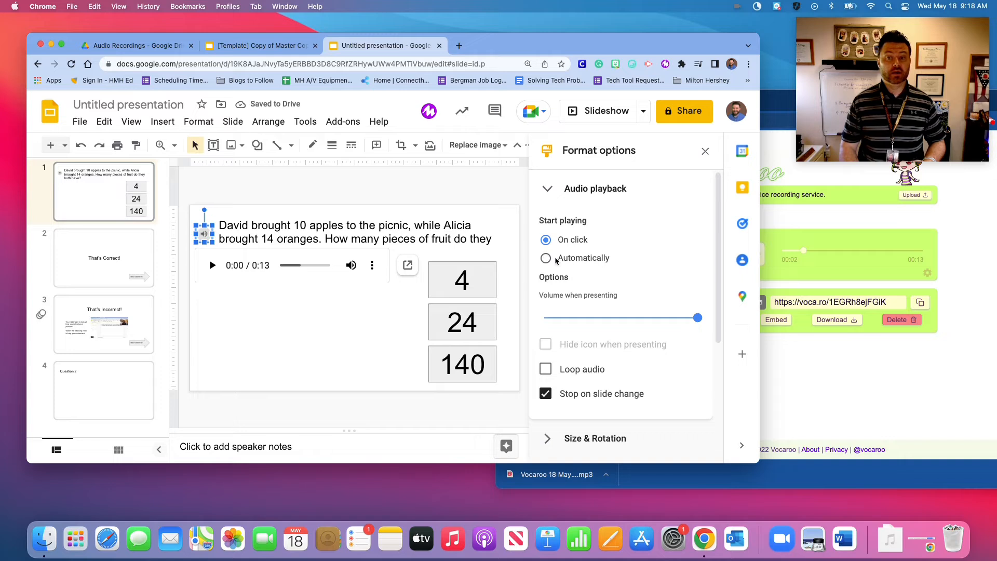
click(397, 318)
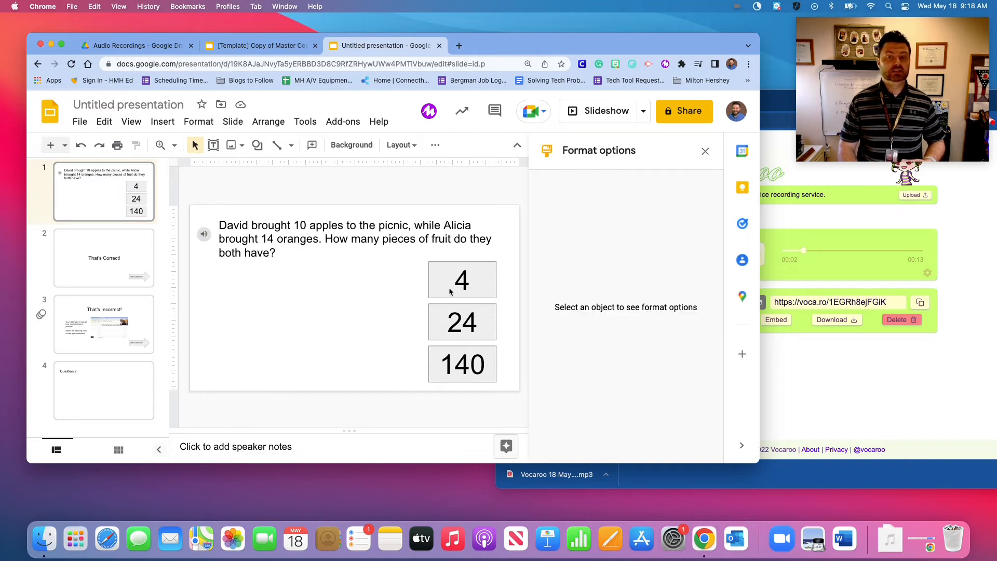
click(203, 234)
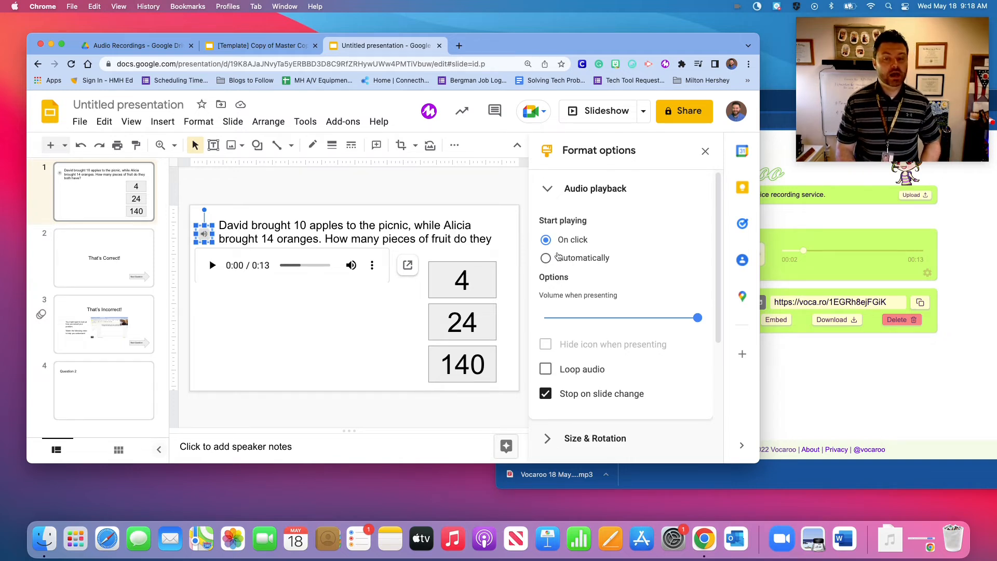
click(352, 325)
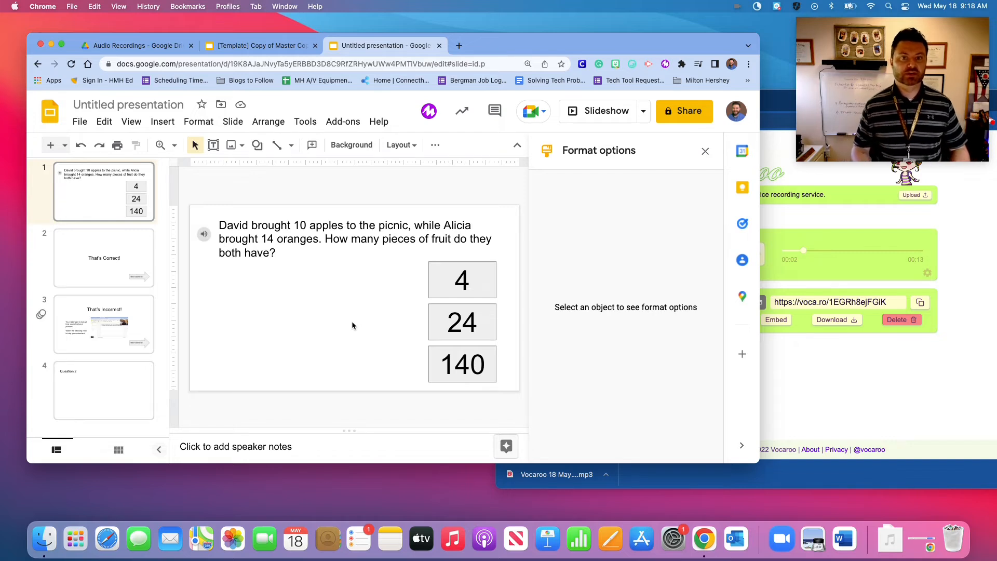
click(705, 152)
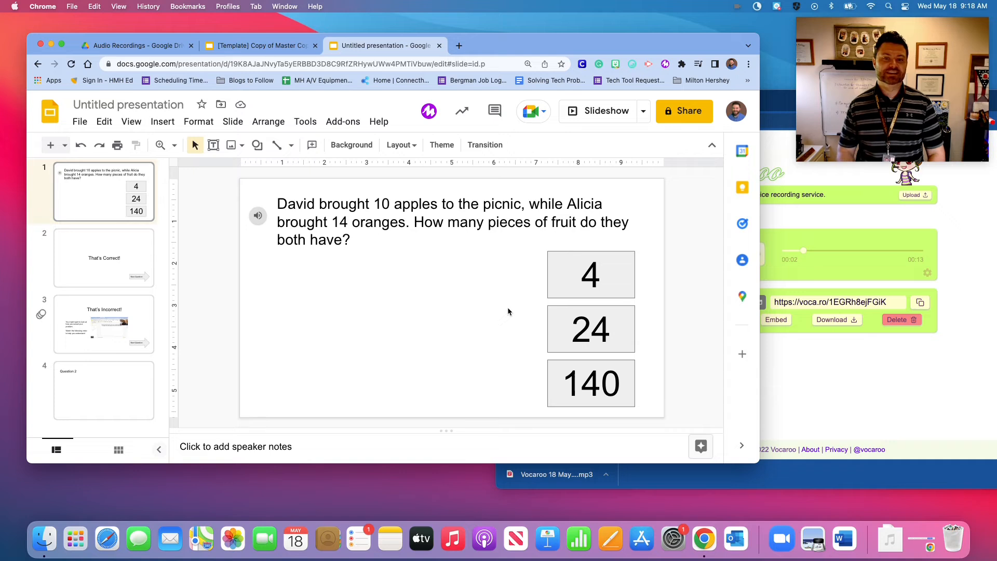
Set the font of the question text and the three answer boxes 4, 24 and 140 to Lexend Medium.
click(403, 196)
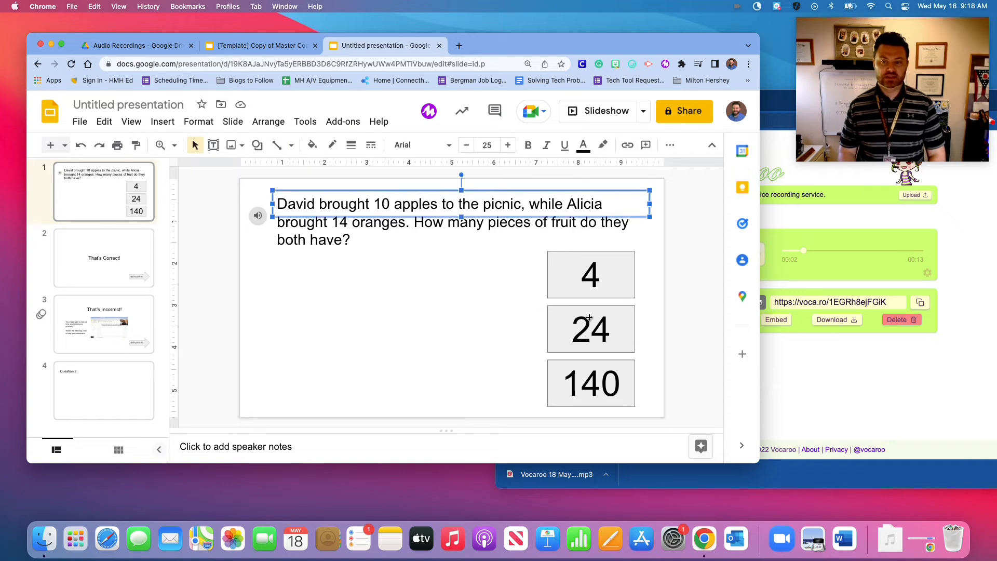
shift+click(592, 284)
shift+click(592, 330)
shift+click(592, 392)
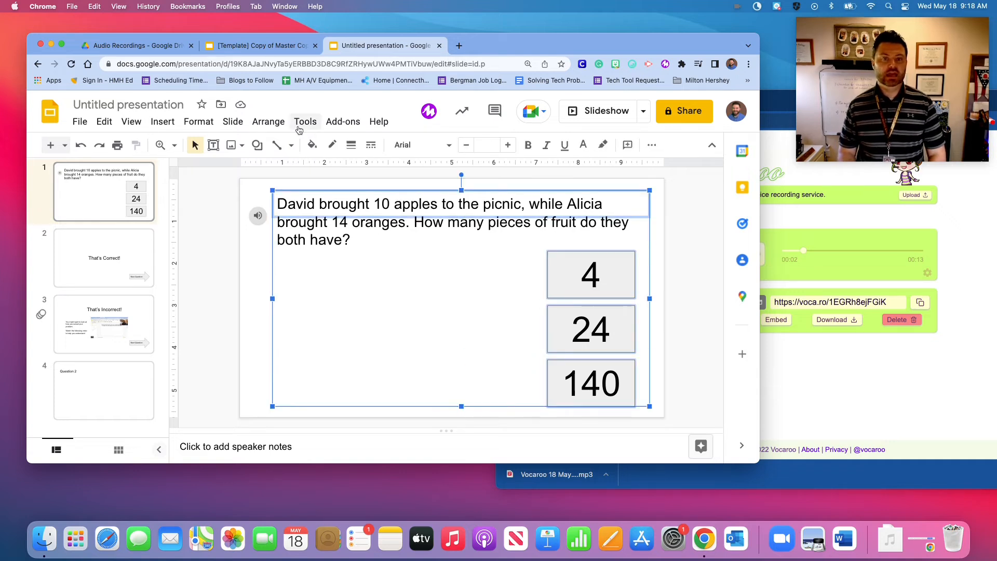
click(408, 146)
mouse_move(414, 276)
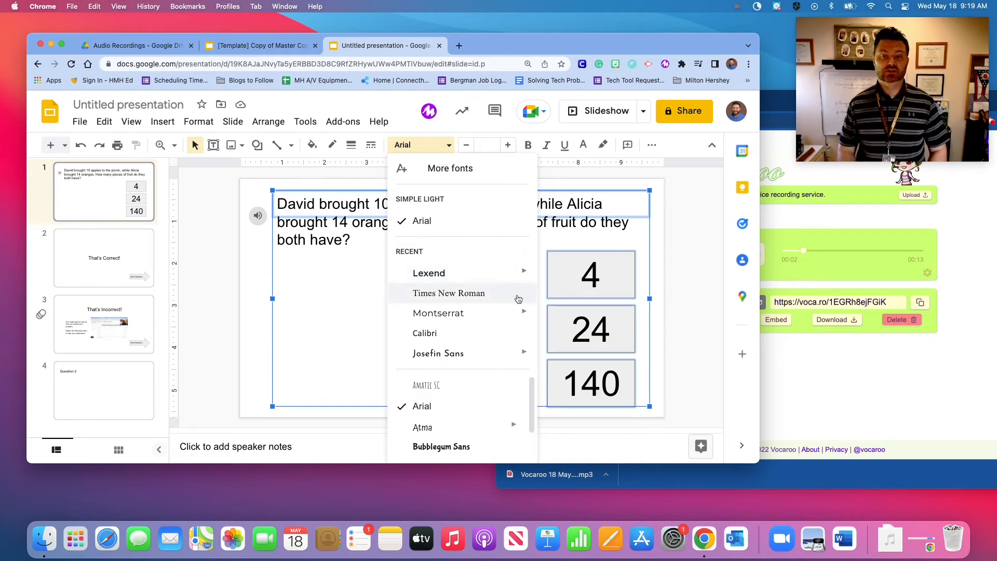
mouse_move(524, 277)
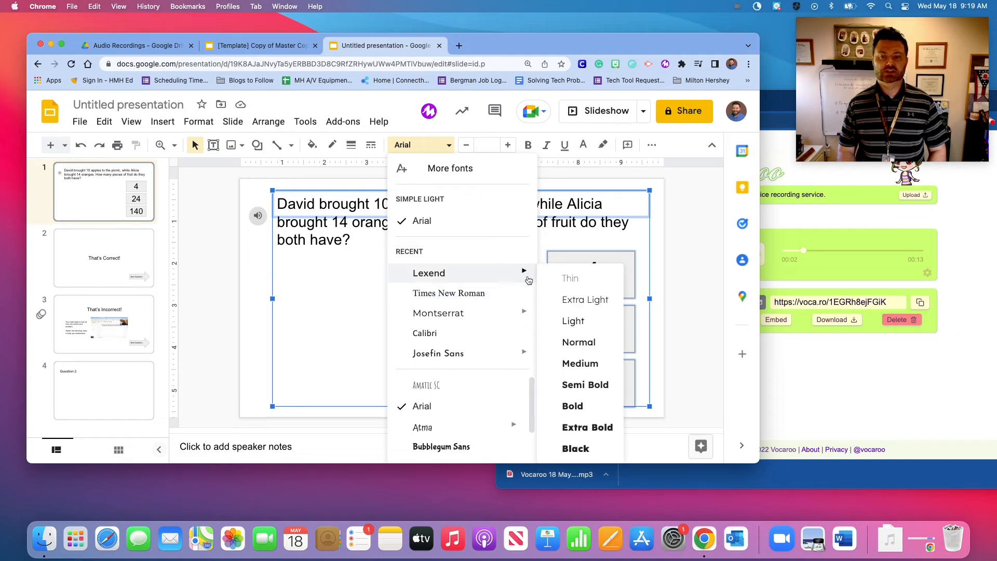
click(573, 366)
click(242, 307)
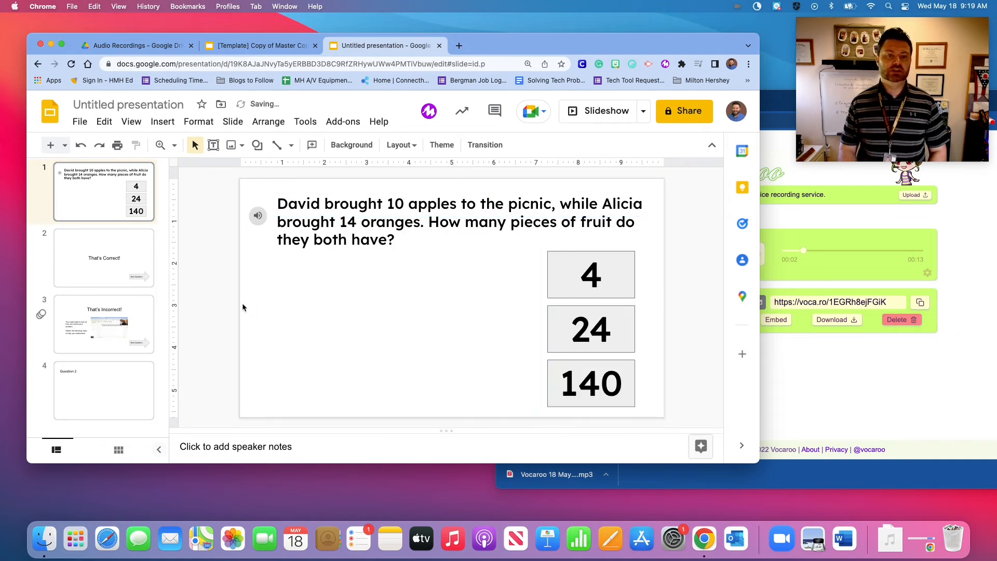